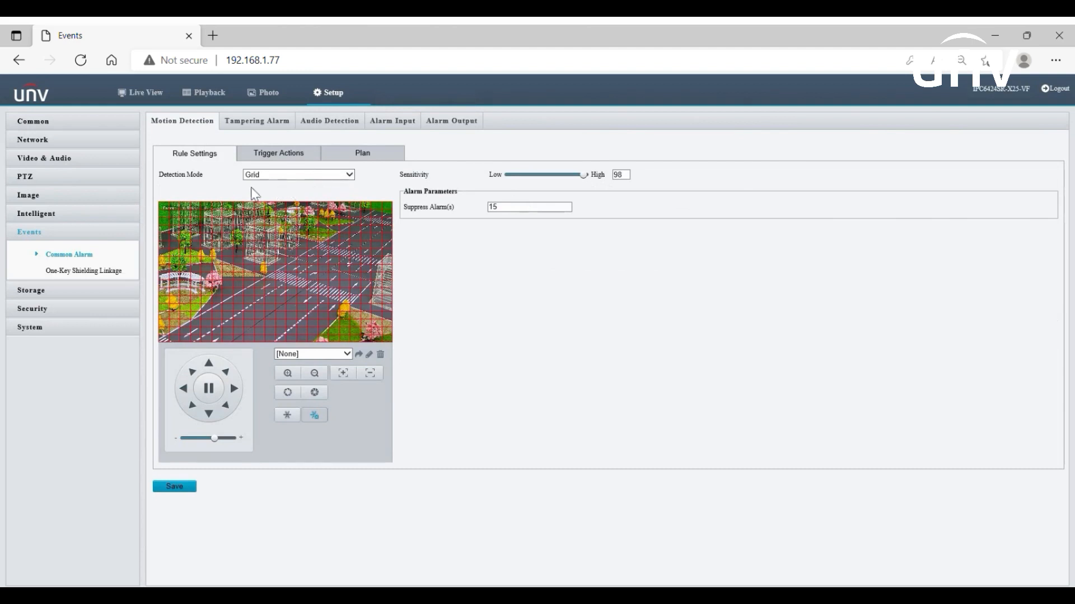
# Step: Replace the full-frame motion detection grid with one block over the left roadside corner and one over the lower central road
pyautogui.moveTo(194, 240); pyautogui.dragTo(385, 340)
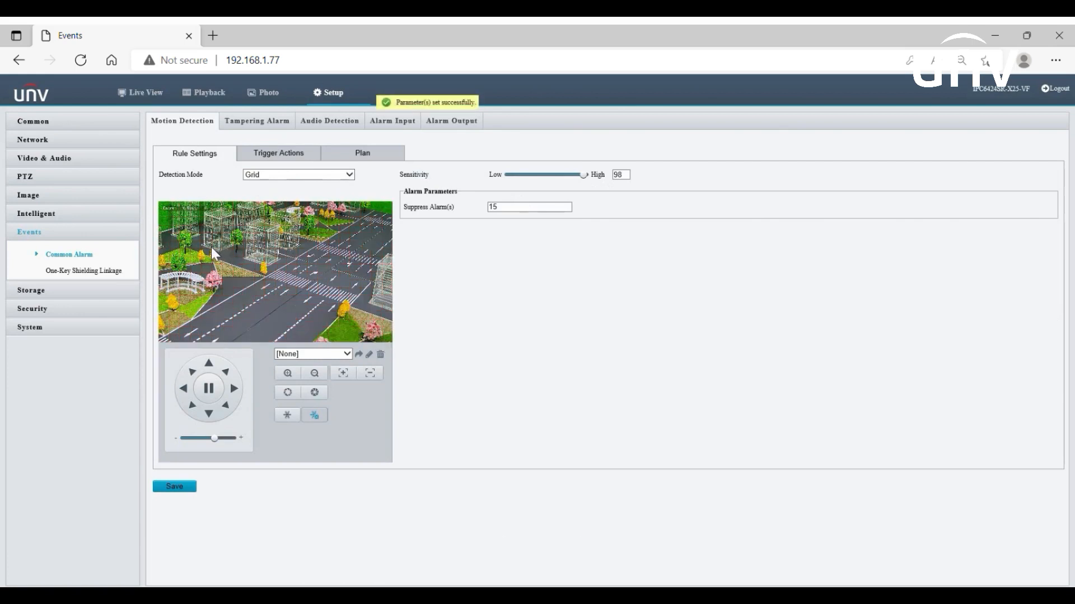
pyautogui.moveTo(208, 244); pyautogui.dragTo(261, 286)
pyautogui.moveTo(291, 247); pyautogui.dragTo(370, 288)
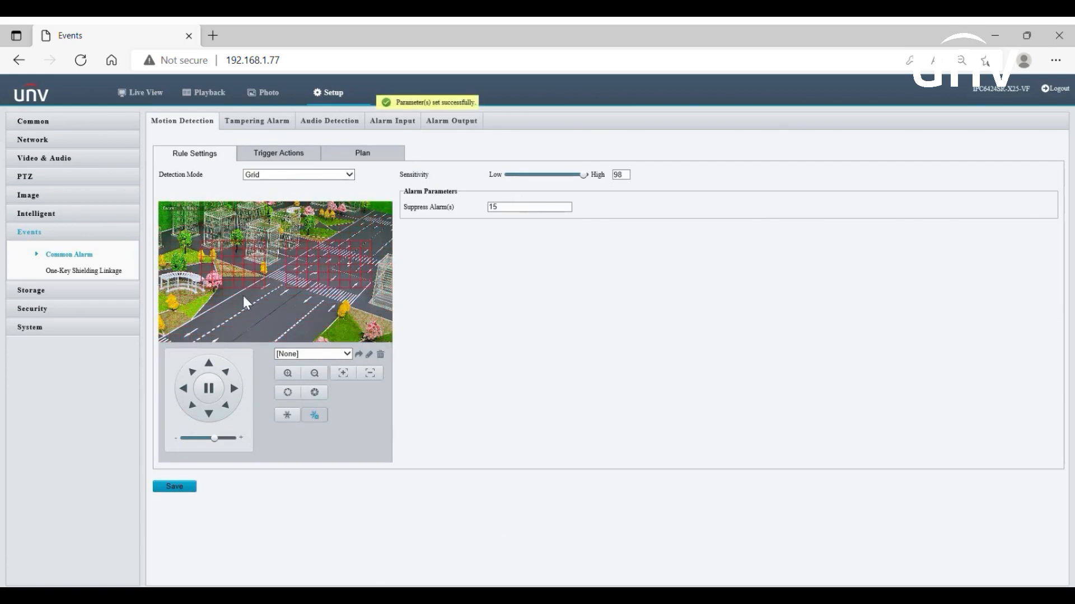
pyautogui.moveTo(233, 296); pyautogui.dragTo(309, 331)
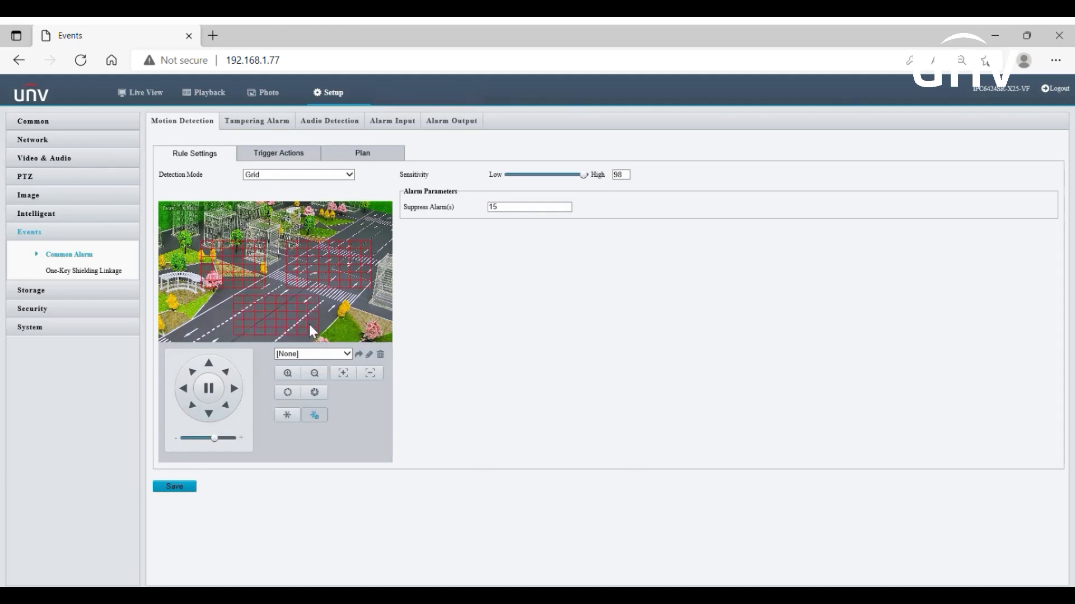
pyautogui.moveTo(290, 244); pyautogui.dragTo(364, 285)
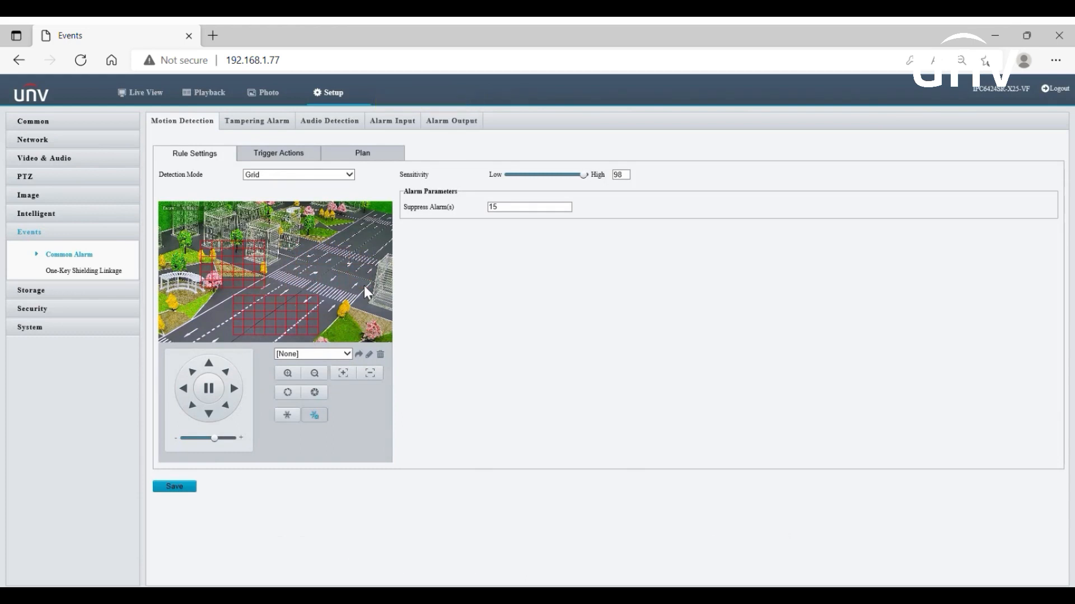
# Step: Switch motion detection to Area mode and add a rectangular snapshot area placed over the lower central road
pyautogui.click(352, 174)
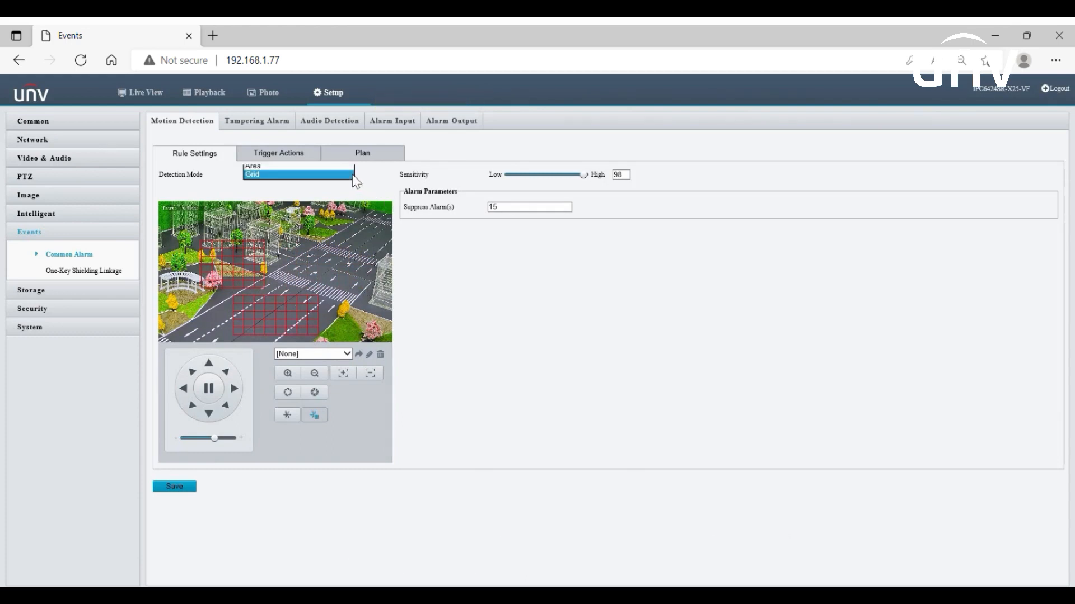
pyautogui.click(338, 166)
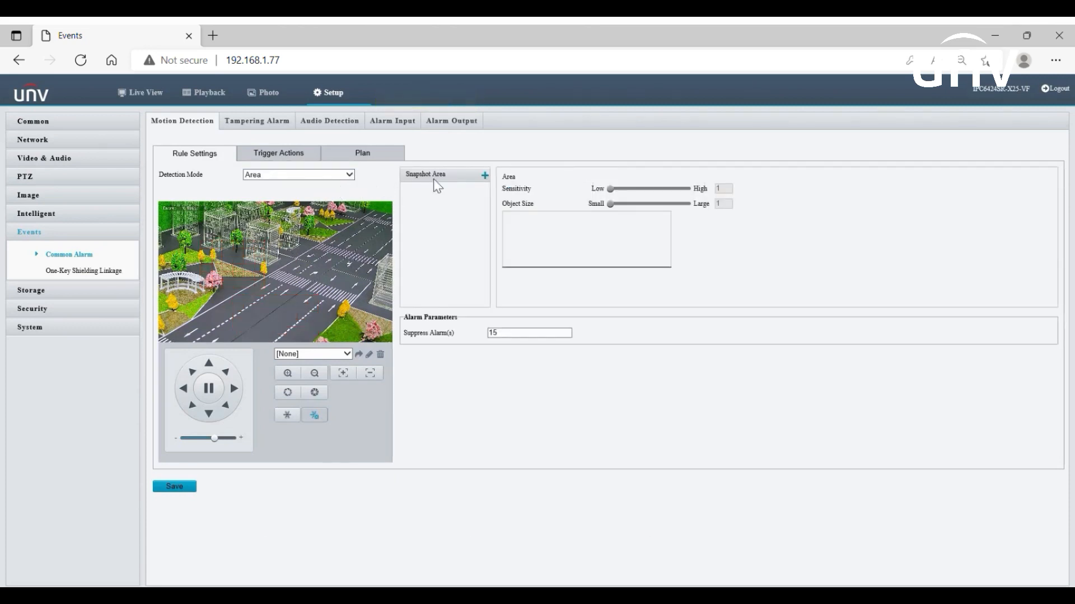
pyautogui.click(485, 177)
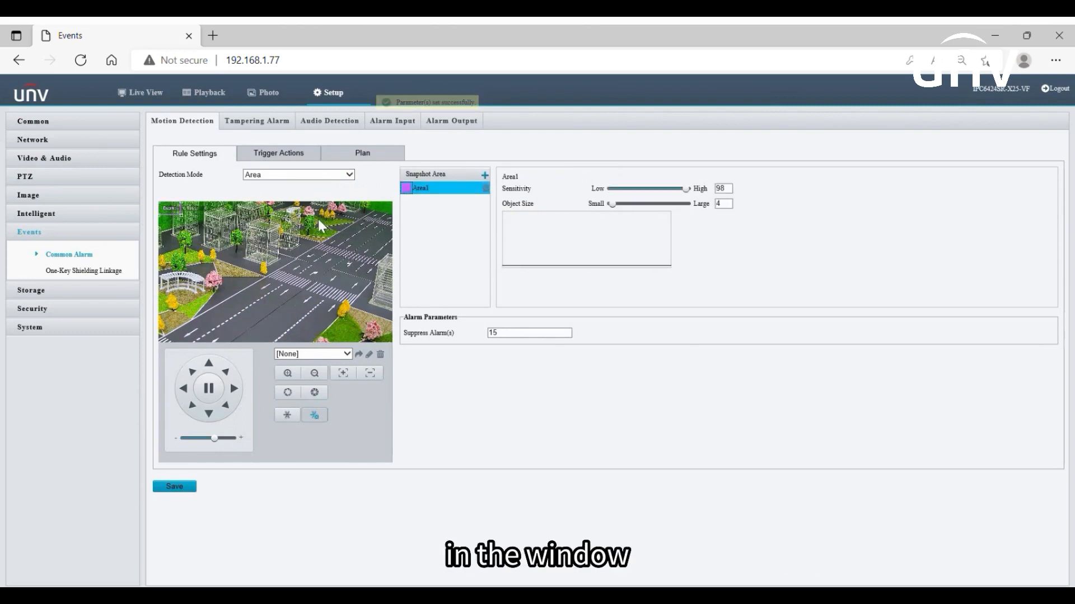
pyautogui.moveTo(244, 233); pyautogui.dragTo(331, 301)
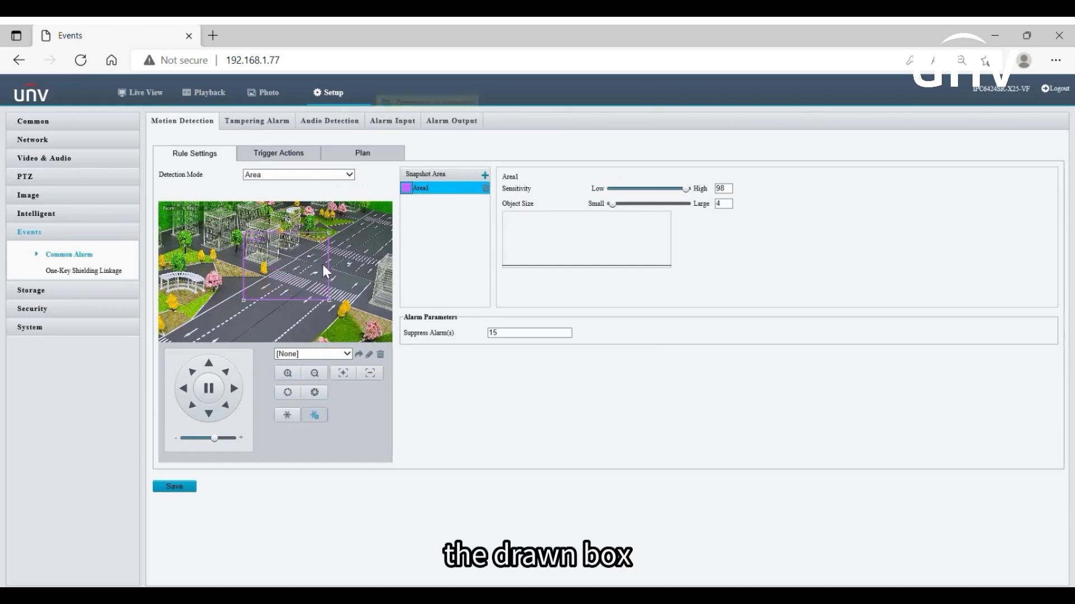
pyautogui.moveTo(329, 257); pyautogui.dragTo(313, 295)
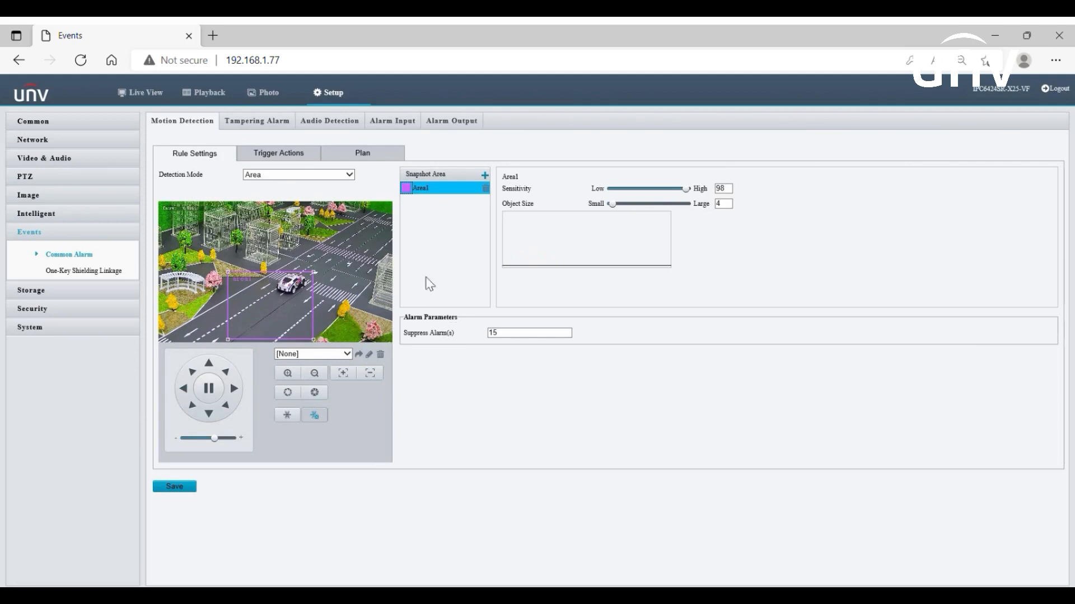
# Step: Check the motion detection trigger actions and set the entire weekly plan to unarmed
pyautogui.click(314, 158)
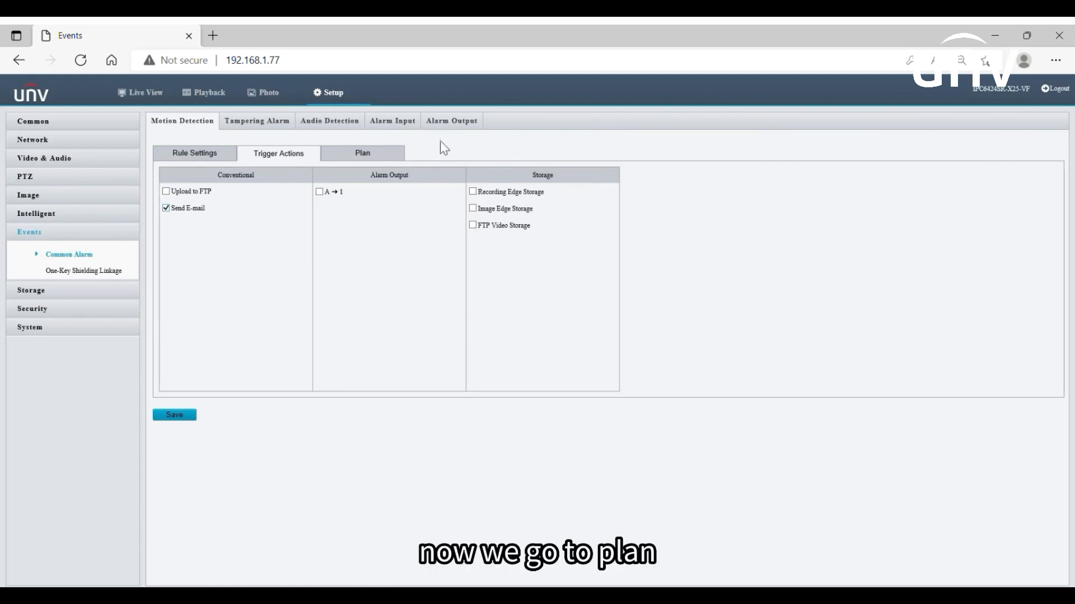
pyautogui.click(385, 160)
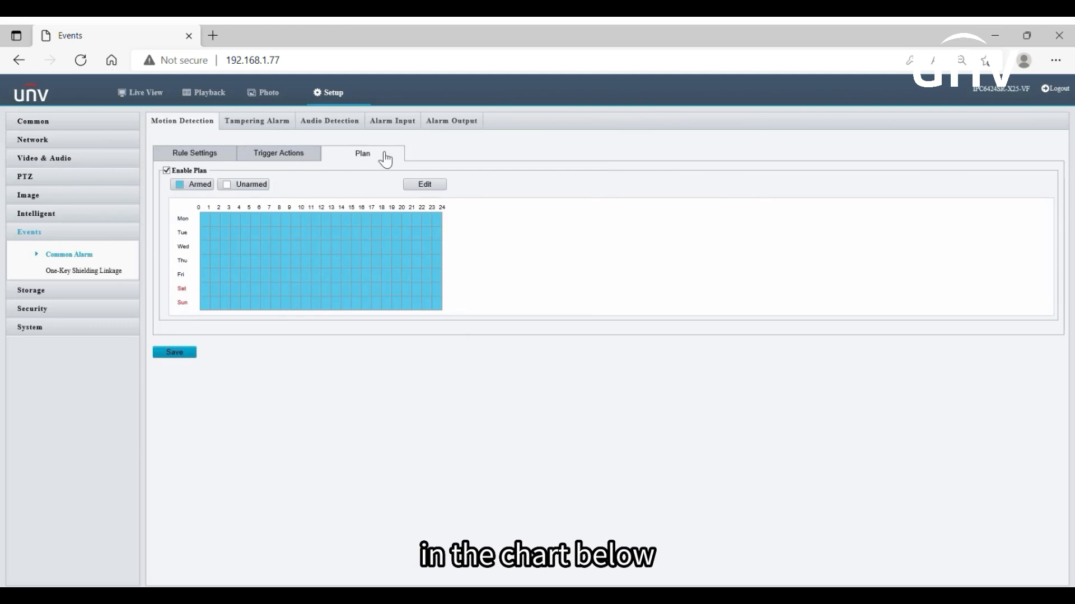
pyautogui.click(257, 187)
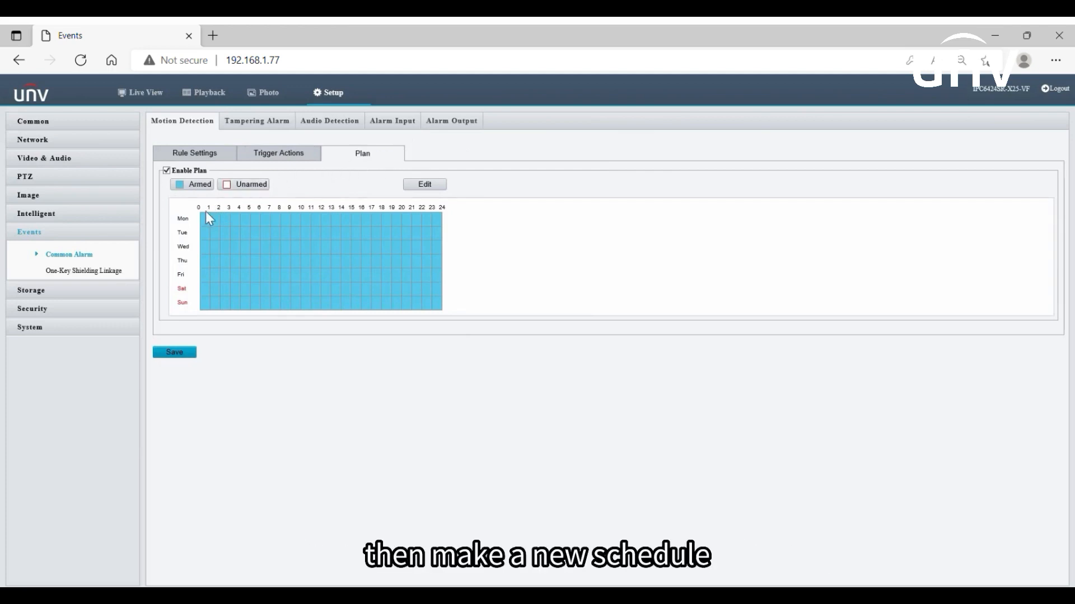
pyautogui.moveTo(206, 213); pyautogui.dragTo(445, 328)
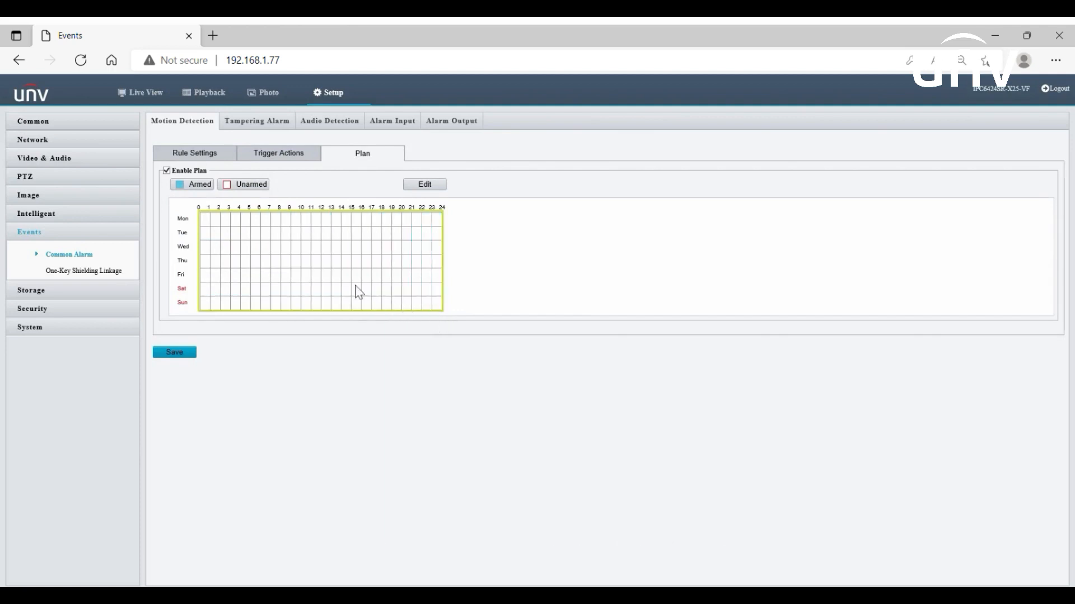
# Step: Arm Tuesday, Wednesday and Friday for the full 24 hours in the motion detection plan and save it
pyautogui.click(193, 186)
pyautogui.moveTo(204, 231); pyautogui.dragTo(429, 256)
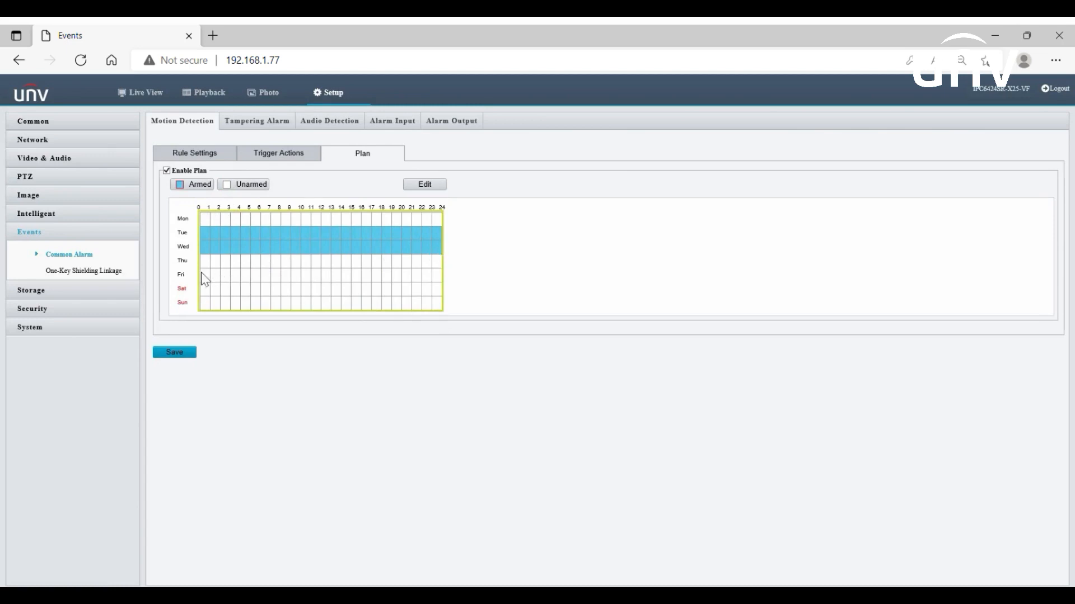
pyautogui.moveTo(202, 277); pyautogui.dragTo(445, 277)
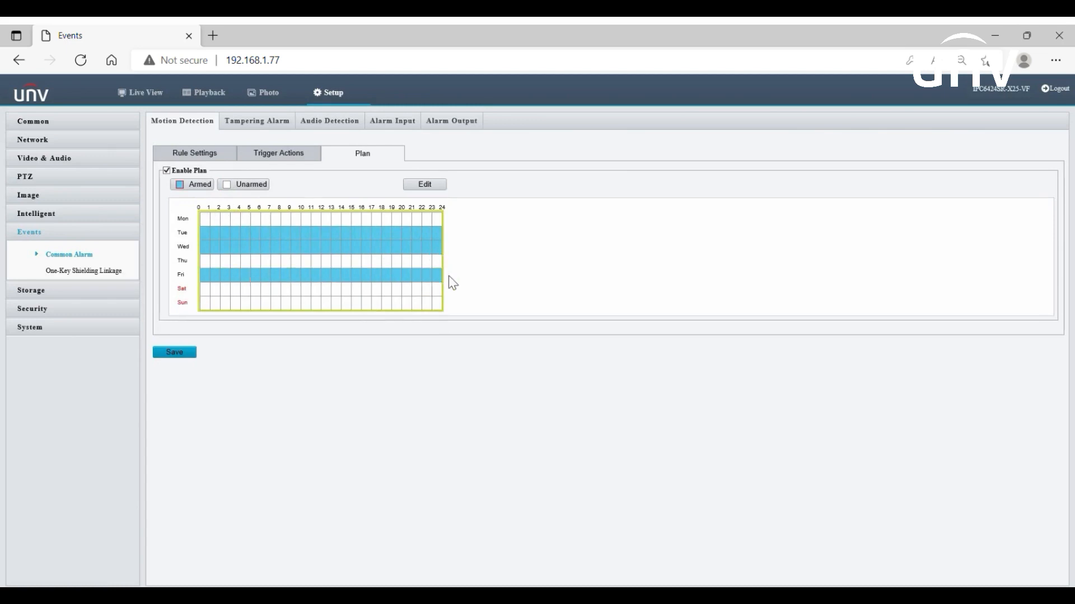
pyautogui.click(436, 193)
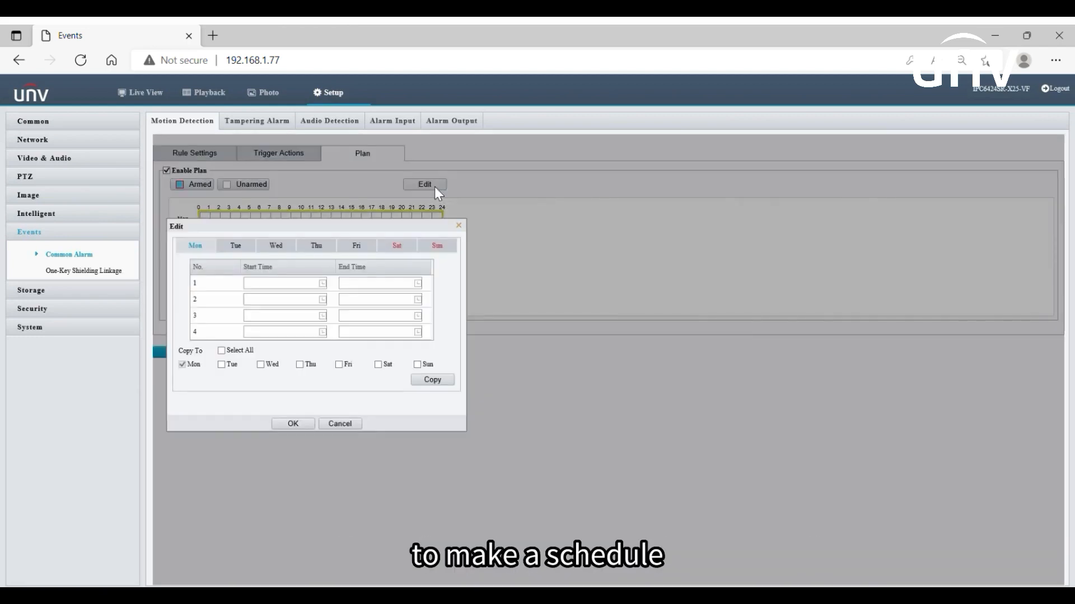
pyautogui.click(459, 226)
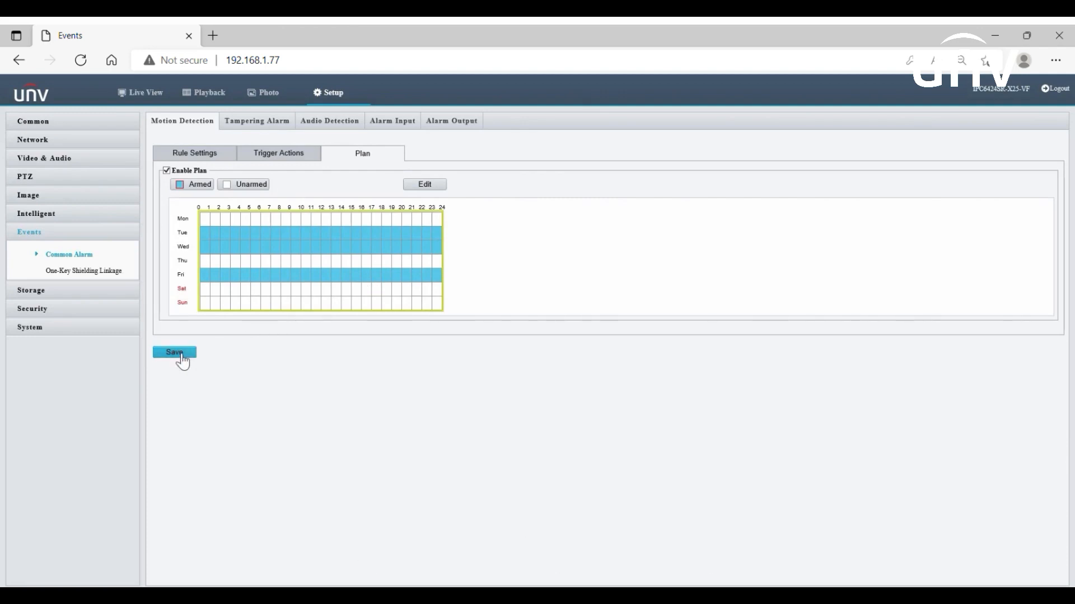
pyautogui.click(182, 357)
# Step: Review the tampering alarm's rule settings, trigger actions and weekly plan
pyautogui.click(258, 123)
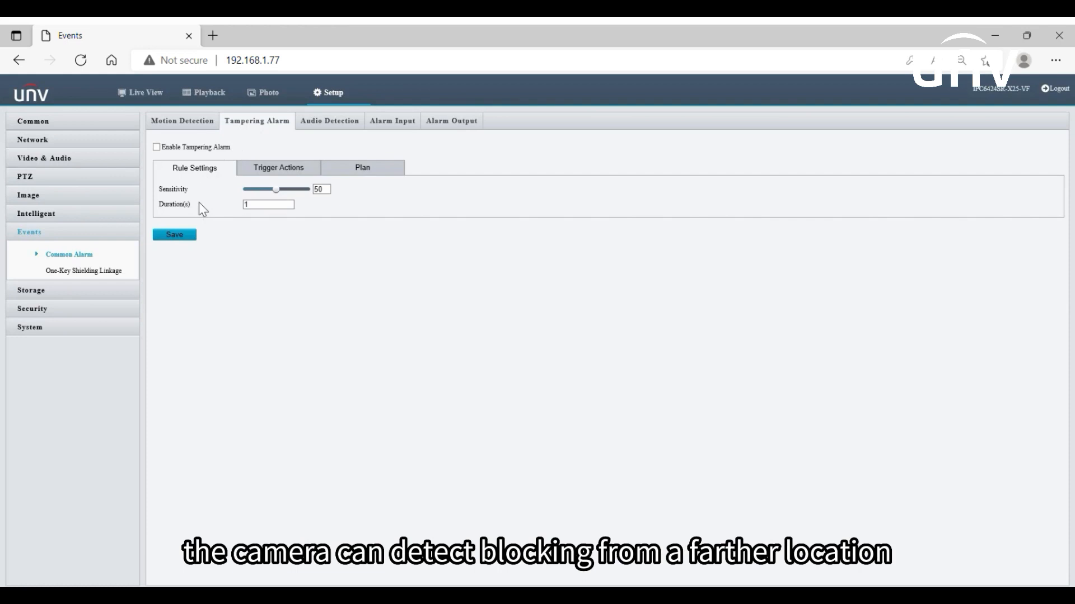
pyautogui.click(313, 175)
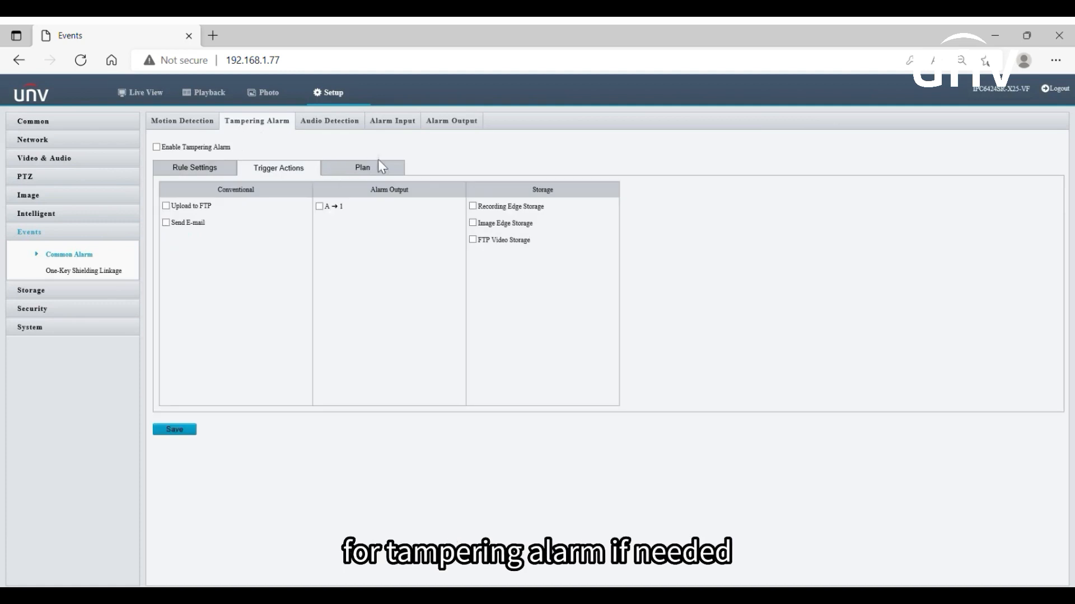
pyautogui.click(390, 173)
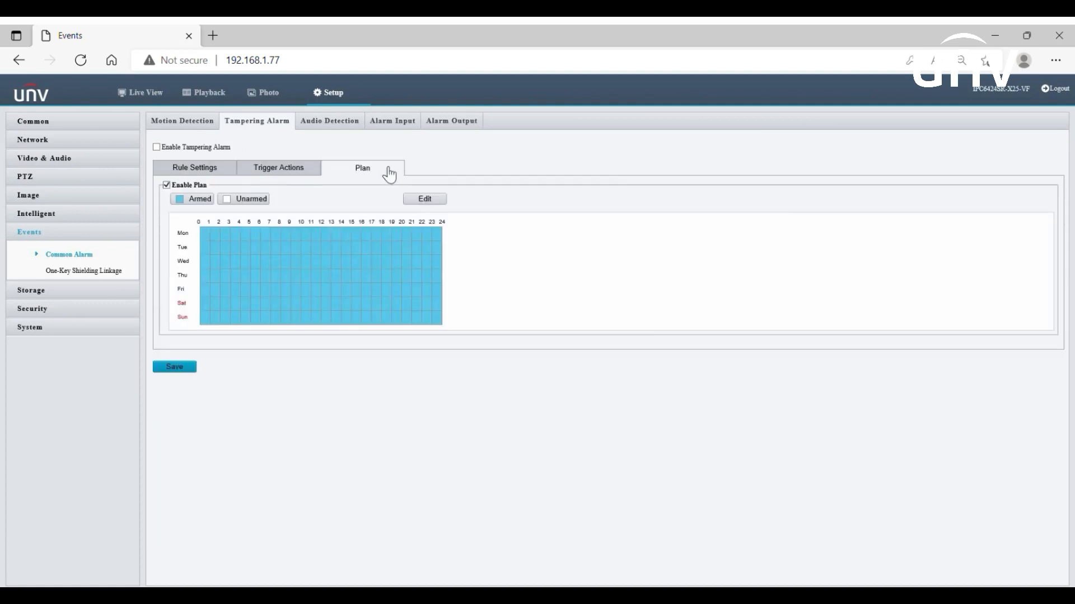
# Step: Turn on audio detection with the Sudden Rises type and review its trigger actions and plan
pyautogui.click(339, 135)
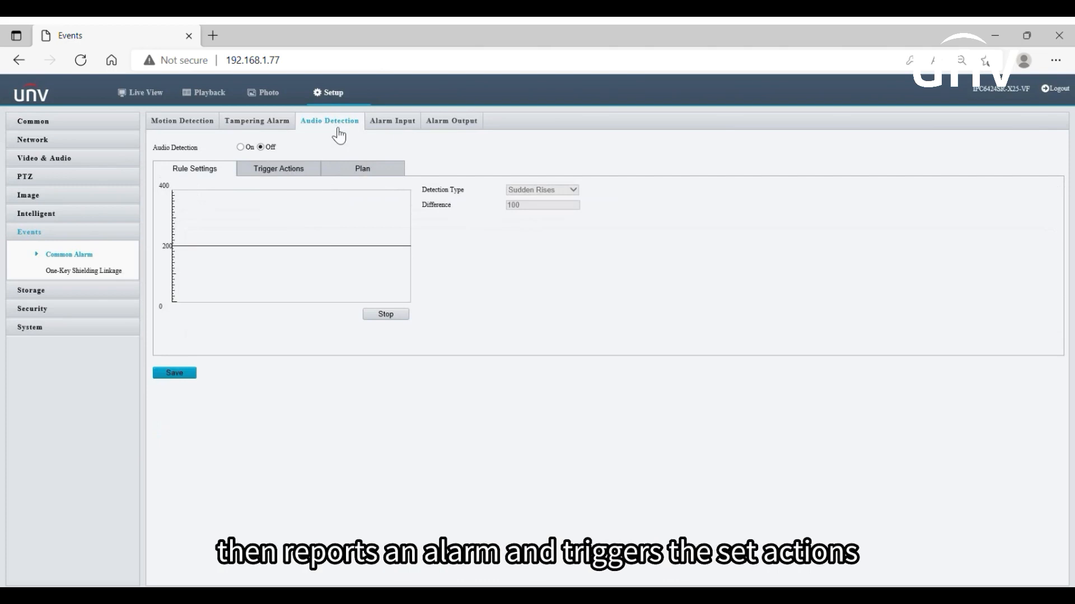
pyautogui.click(242, 148)
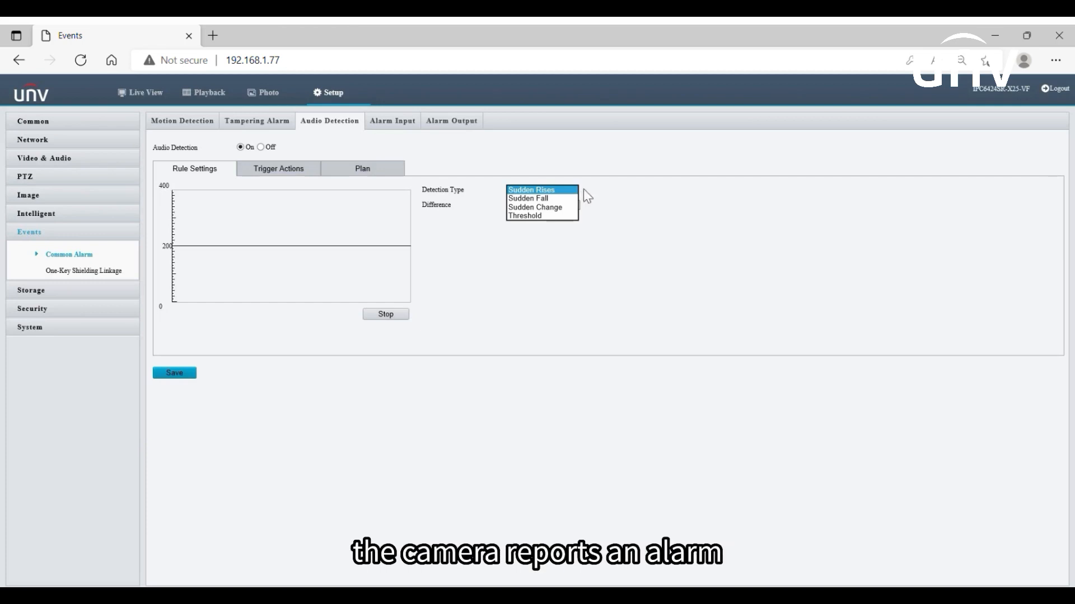
pyautogui.click(592, 193)
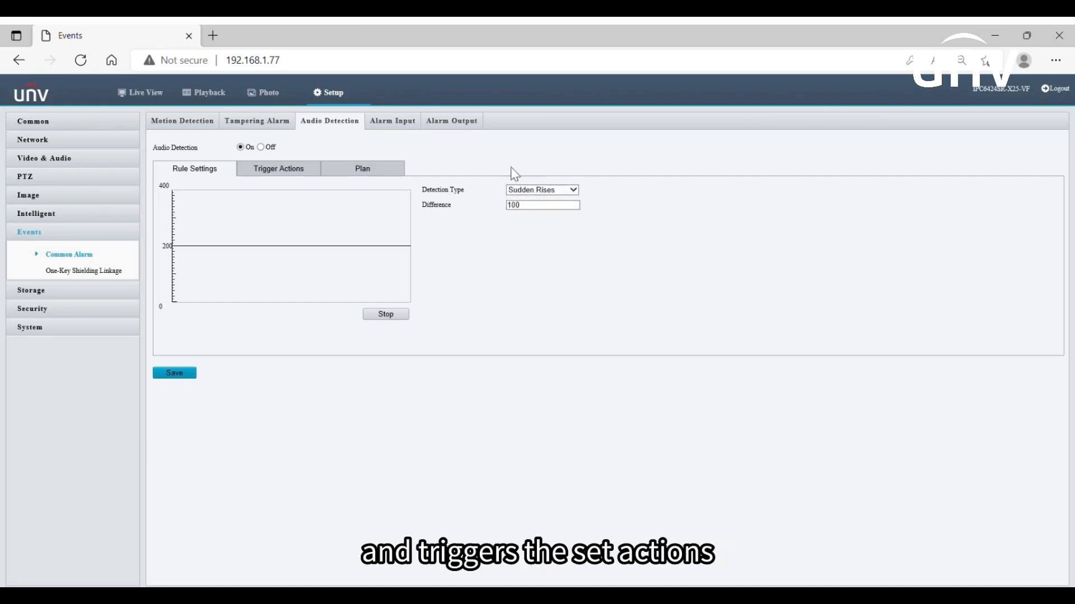
pyautogui.click(312, 175)
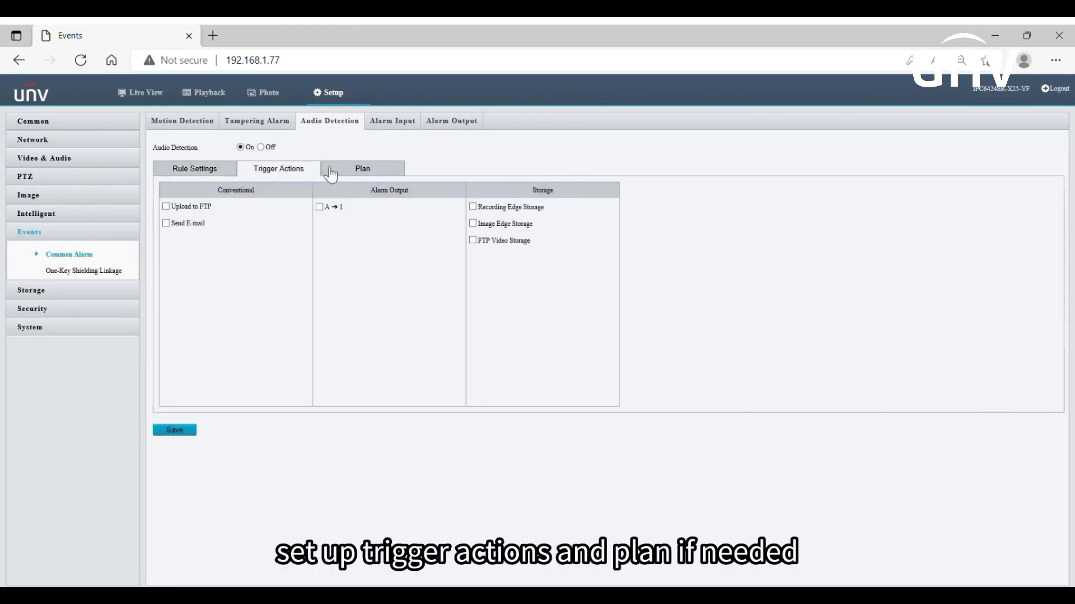
pyautogui.click(393, 174)
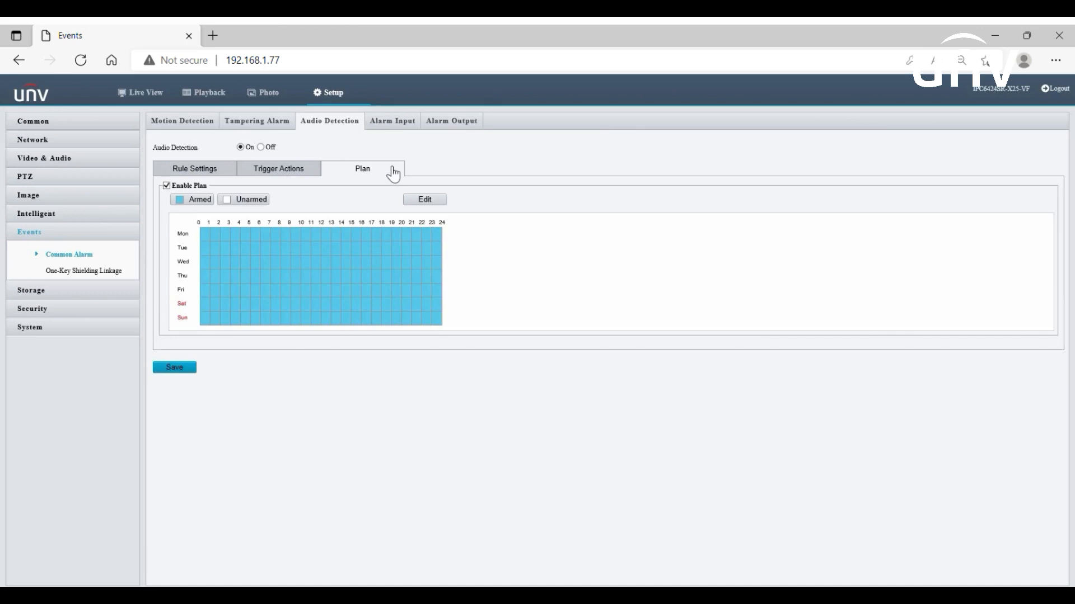
# Step: Turn on Alarm Input 1 and open the alarm output settings
pyautogui.click(392, 121)
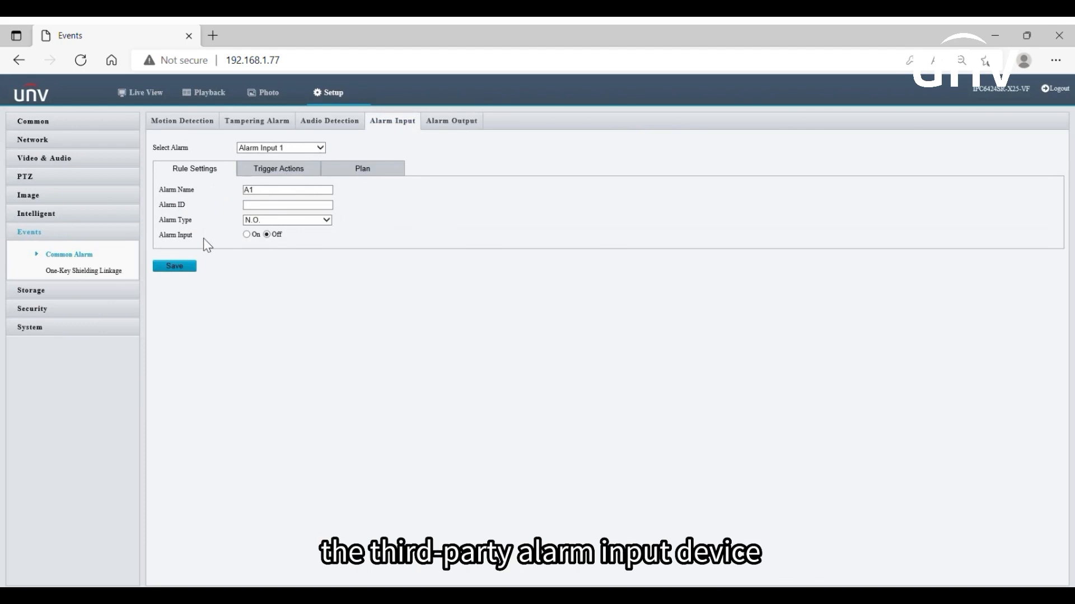
pyautogui.click(246, 234)
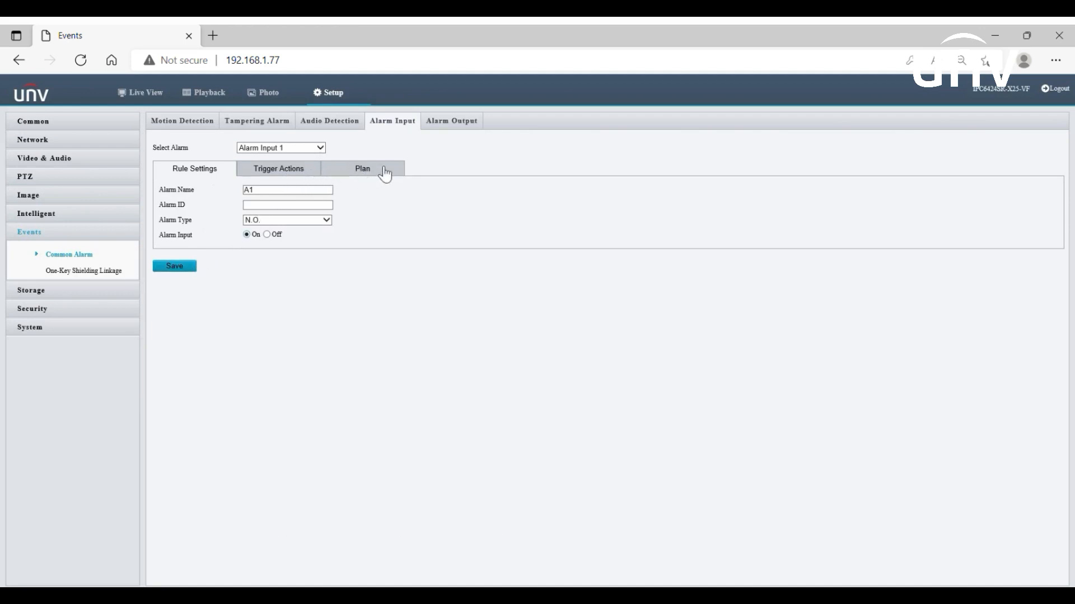
pyautogui.click(450, 130)
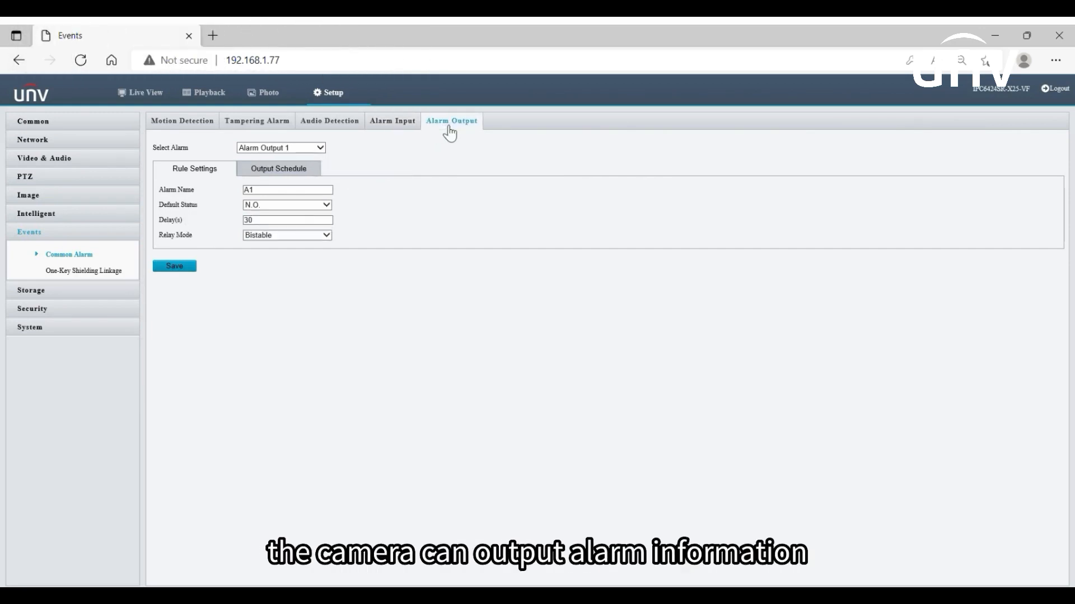